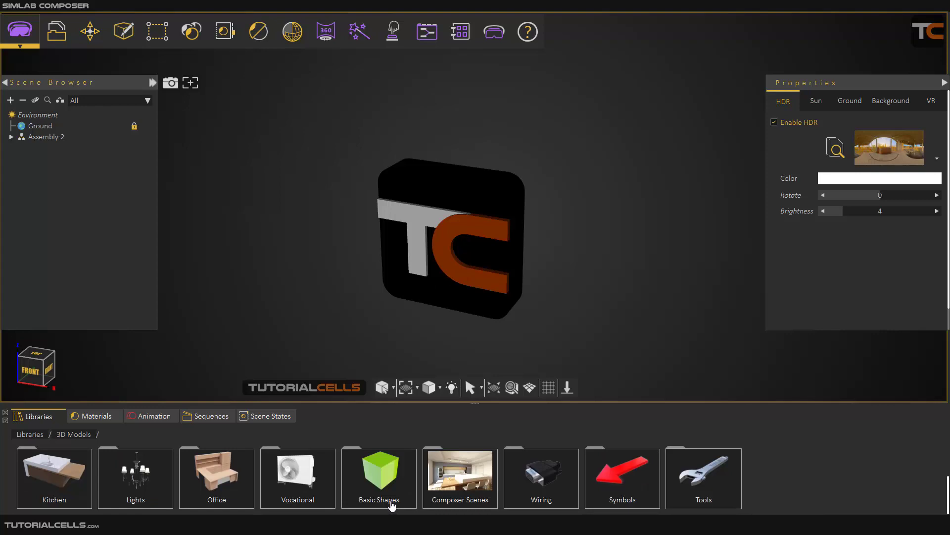
Step: Open the Accessories category of the 3D Models library to view its items
scroll(64, 485, up, 3)
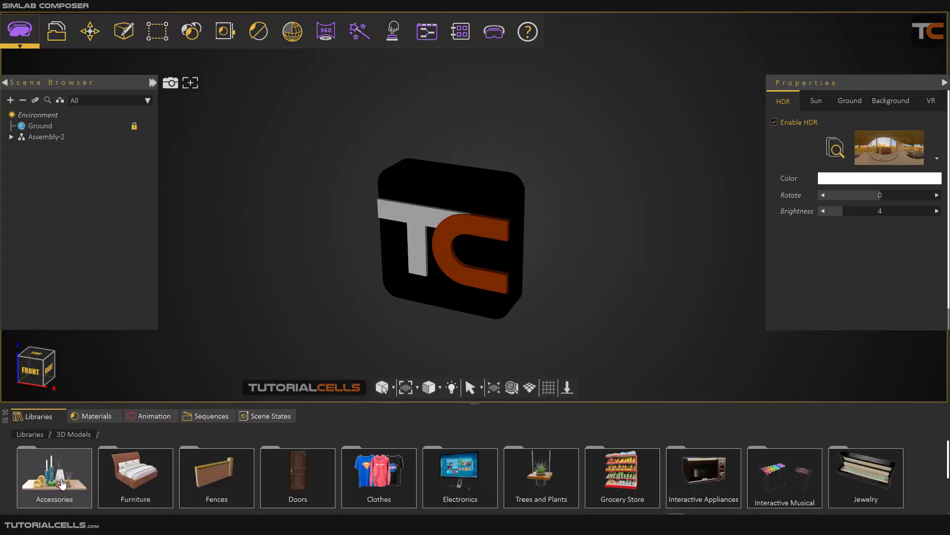
double_click(63, 484)
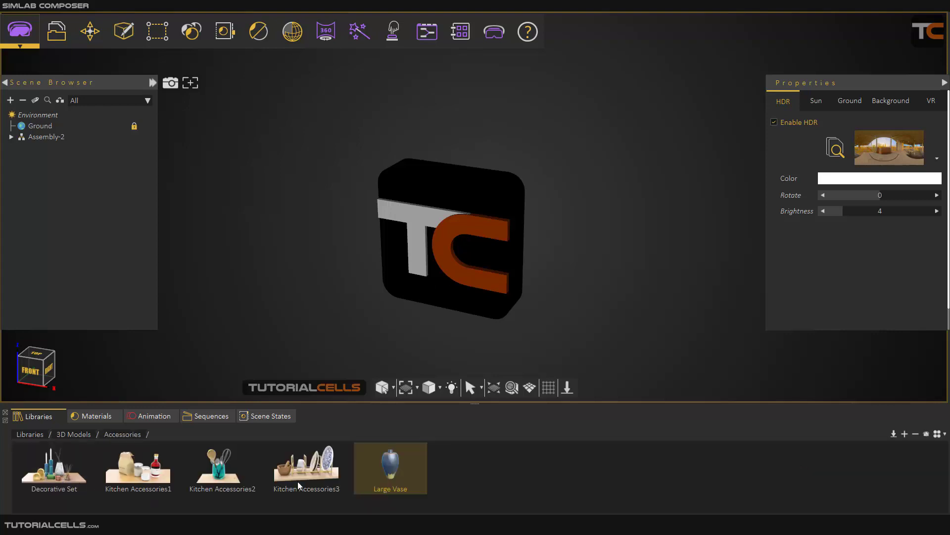
mouse_move(446, 245)
mouse_down()
mouse_move(411, 251)
mouse_move(747, 210)
mouse_move(240, 221)
mouse_move(275, 302)
mouse_move(322, 234)
mouse_move(429, 260)
mouse_move(444, 248)
mouse_up()
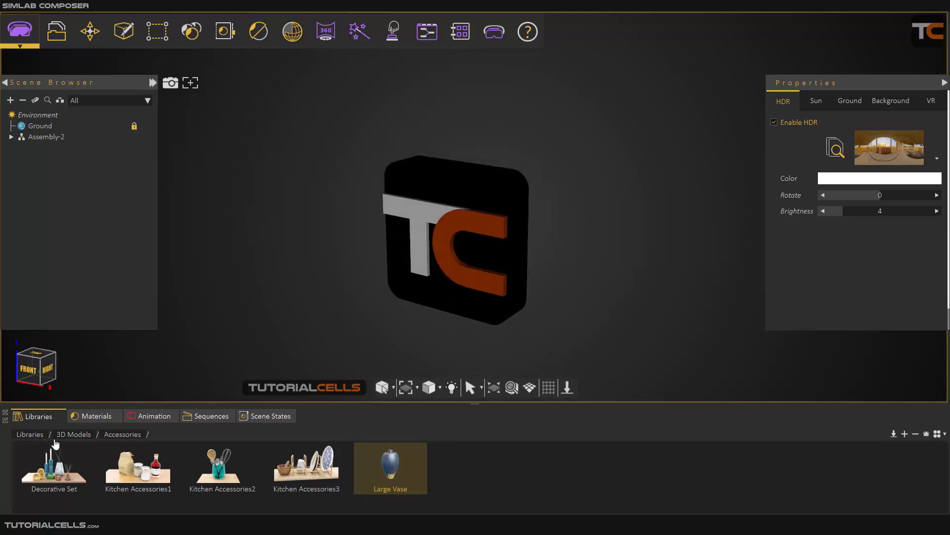
Step: Apply the third Brushed metal material from the Simlabmtl Metals library to the logo's rounded base block, using large thumbnails
click(95, 417)
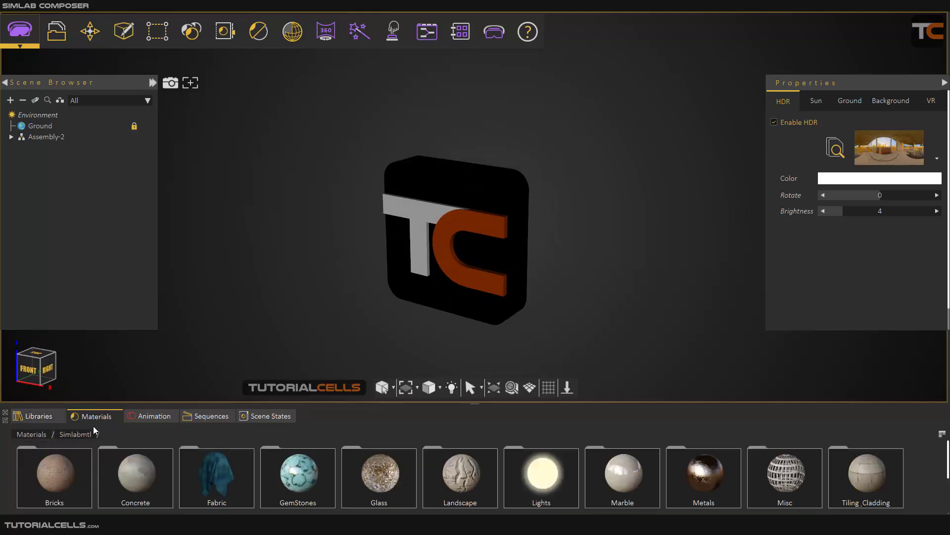
double_click(499, 477)
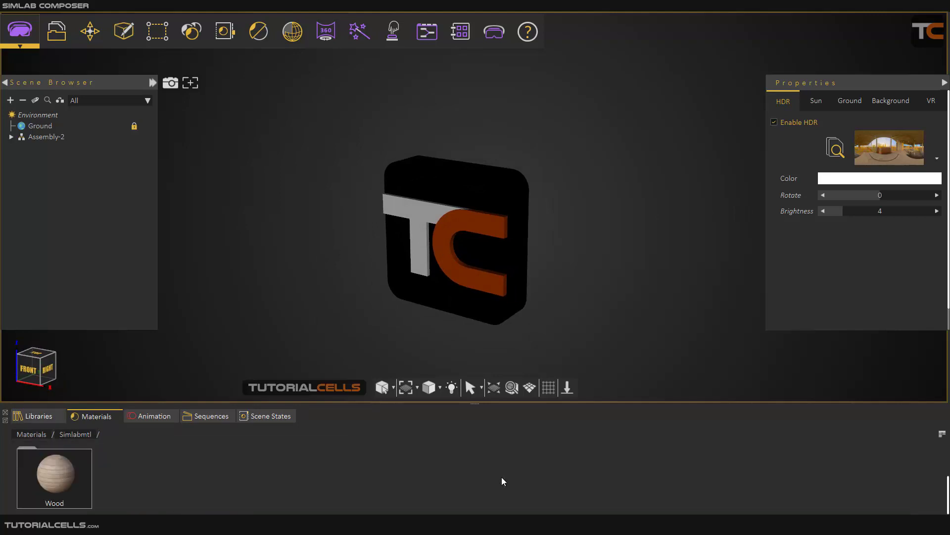
key(BackSpace)
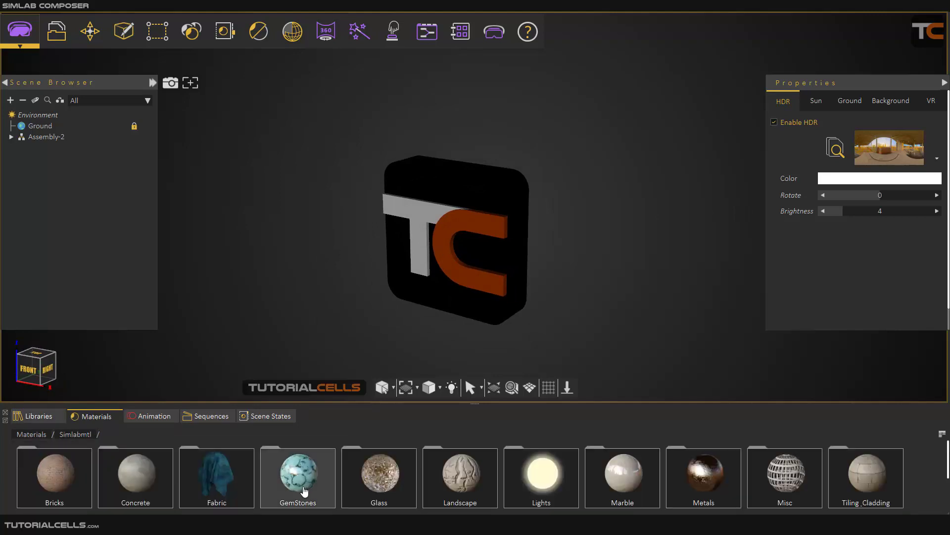
double_click(671, 489)
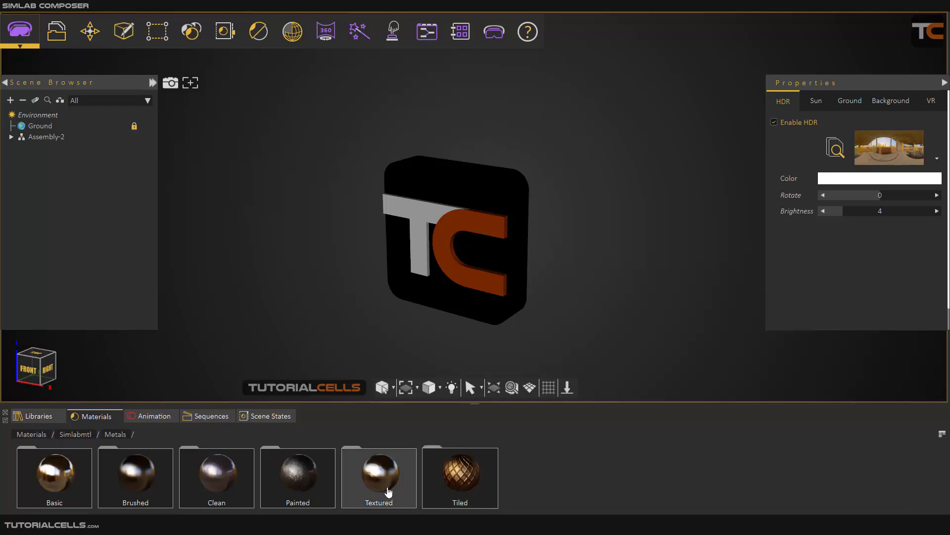
double_click(129, 468)
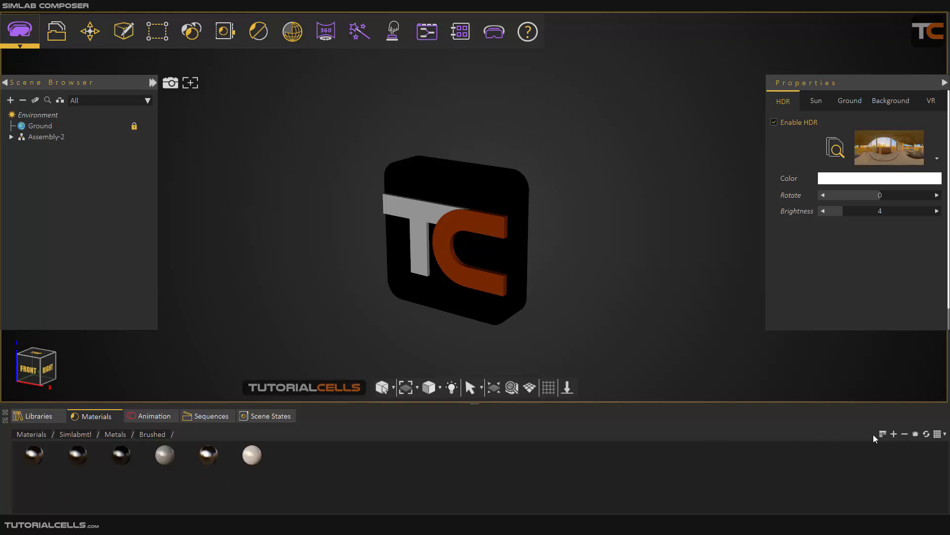
click(937, 434)
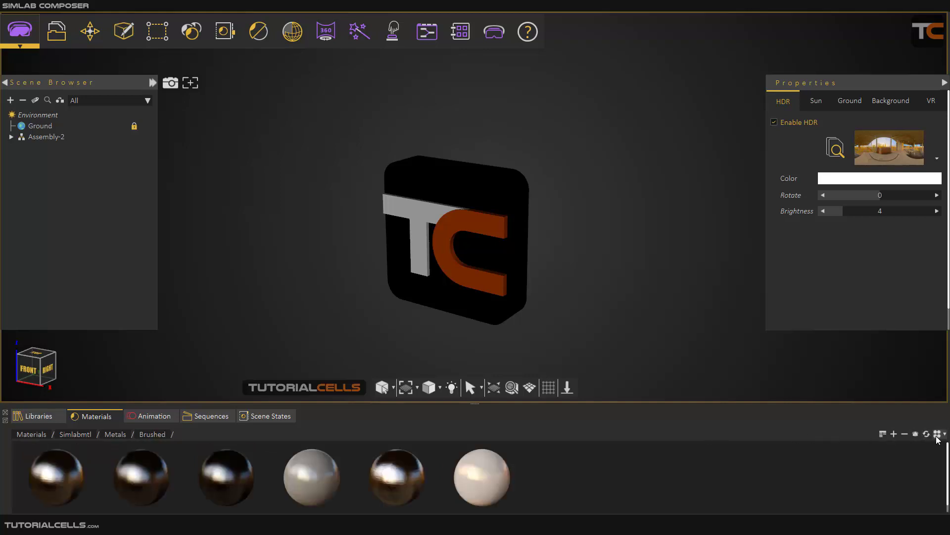
mouse_move(212, 484)
mouse_down()
mouse_move(468, 189)
mouse_move(468, 198)
mouse_up()
Step: Preview the logo with its new metal base in a real-time render
scroll(469, 200, up, 2)
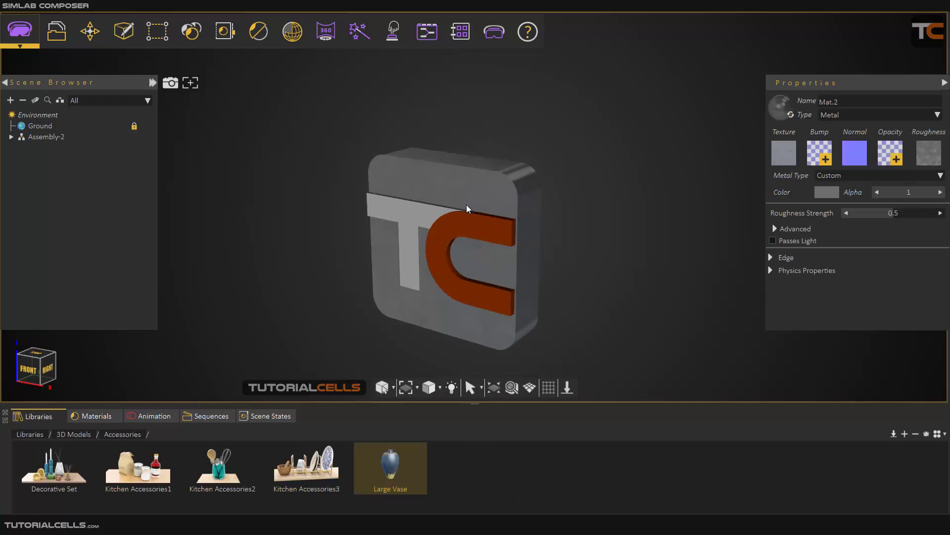
key(ctrl+r)
drag(444, 225, 426, 272)
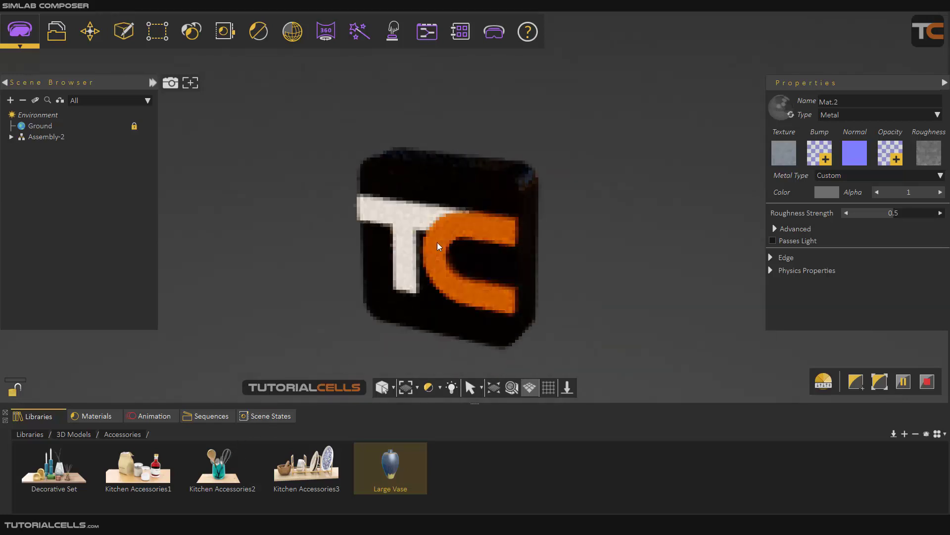
Step: Add the logo model to the Accessories category of the 3D Models library as a new item named TC logo
click(32, 435)
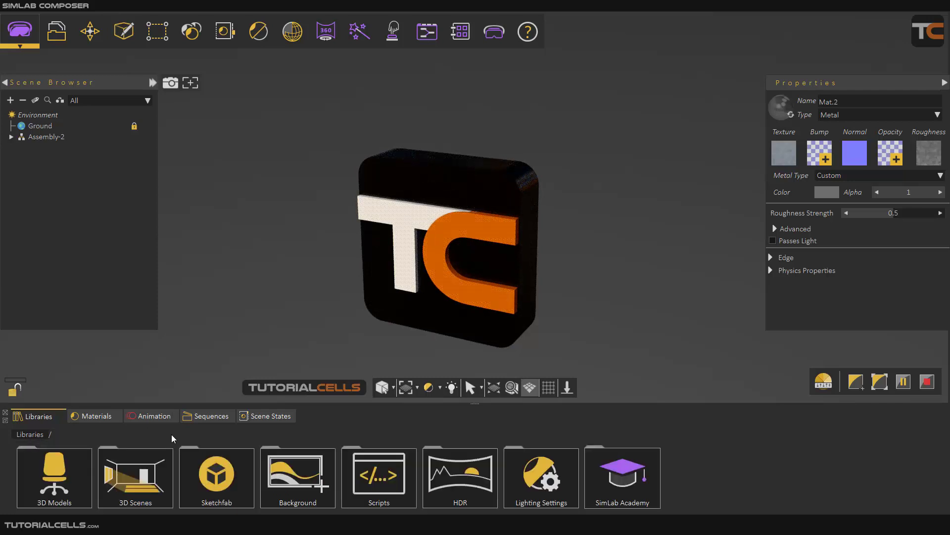
click(56, 480)
click(58, 482)
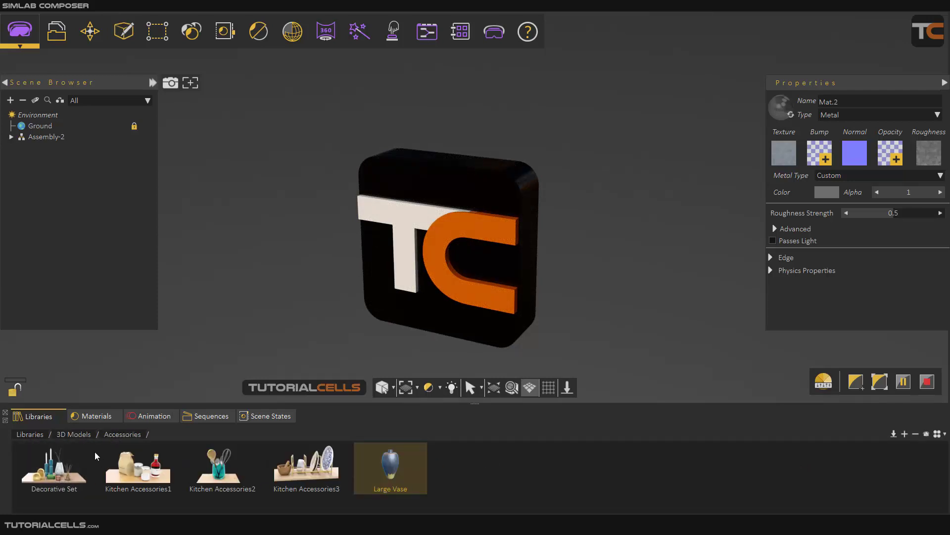
click(85, 435)
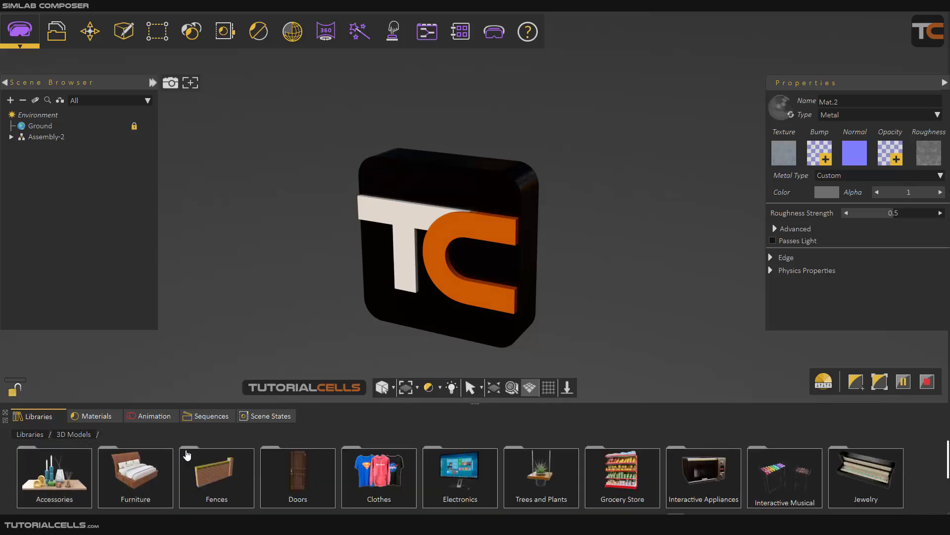
click(67, 468)
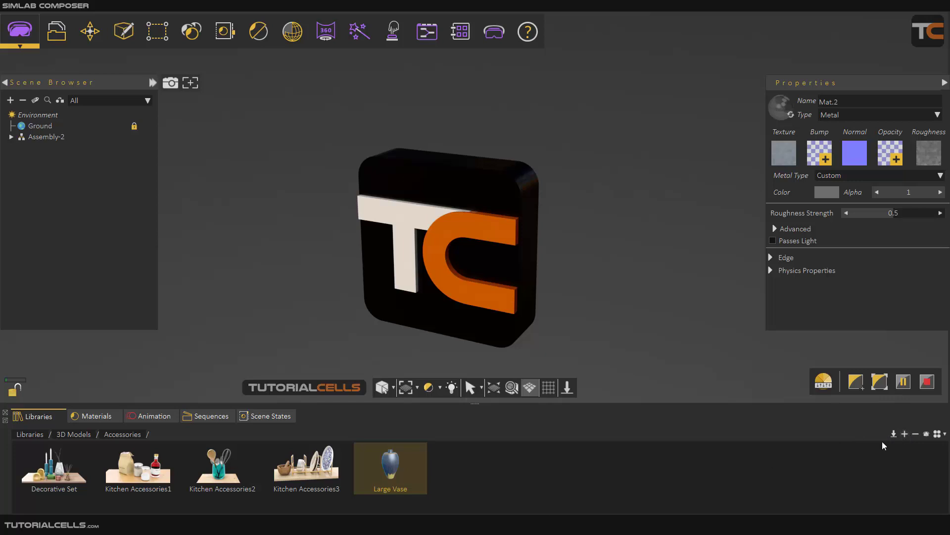
click(905, 434)
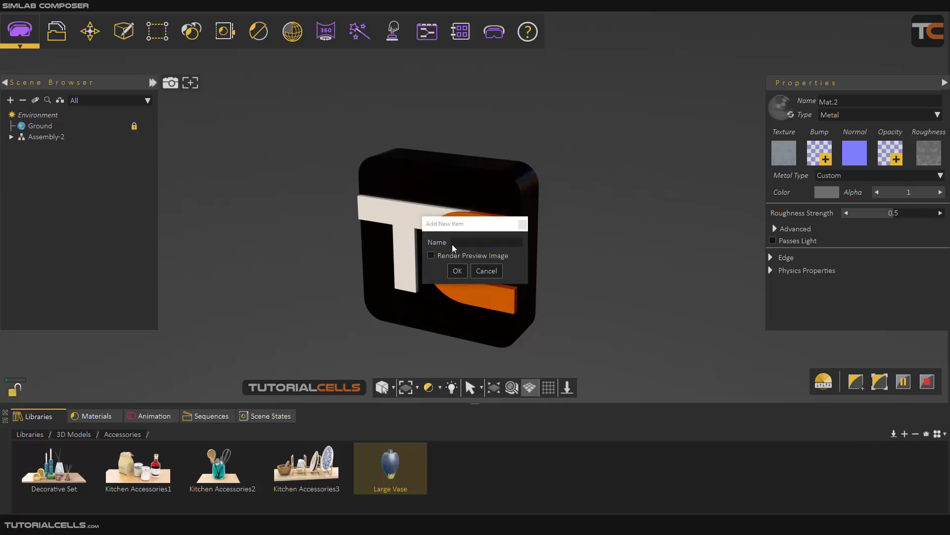
drag(469, 228, 472, 235)
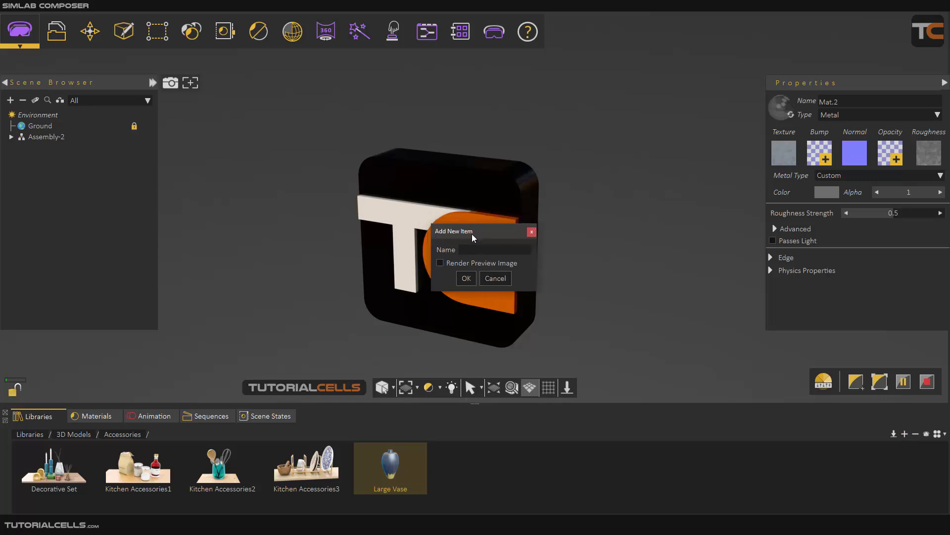
key(alt+shift)
drag(452, 231, 583, 224)
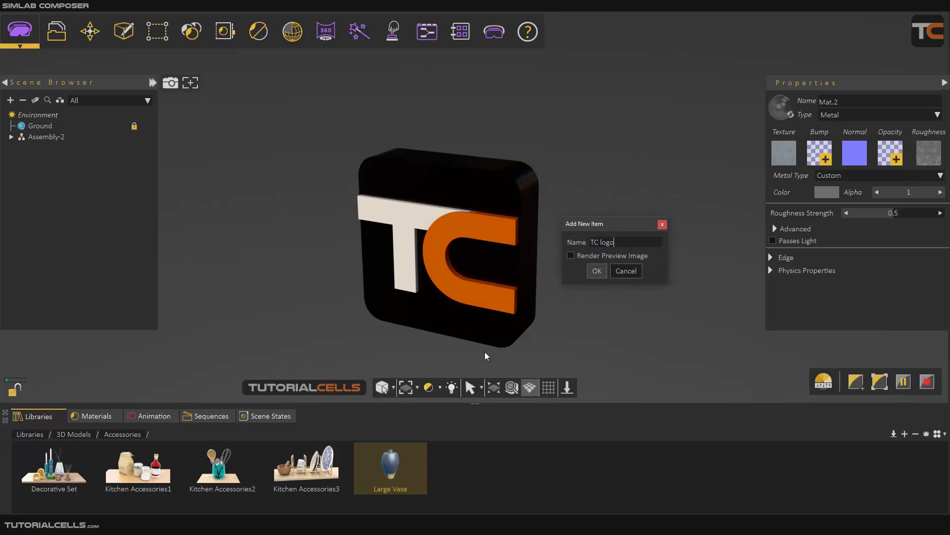
click(595, 275)
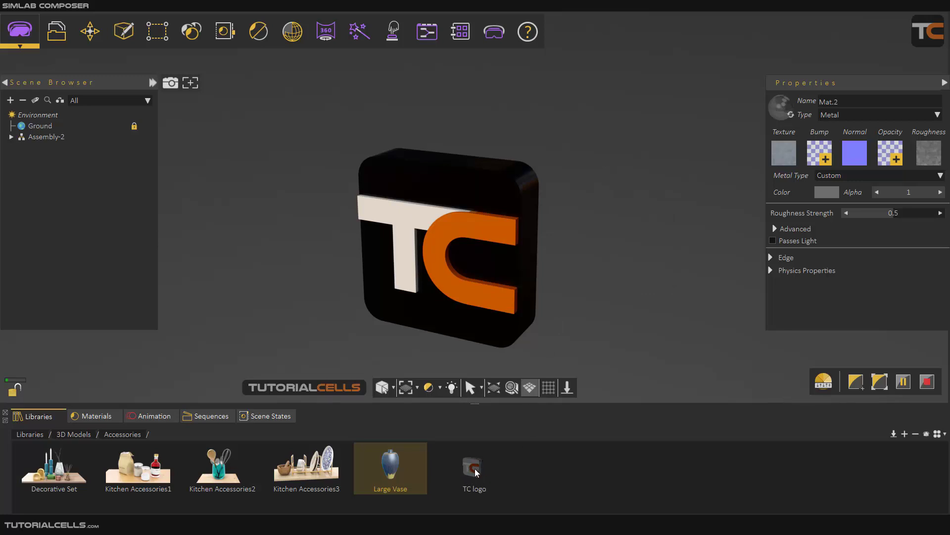
Step: Start a new empty scene without saving the current model
mouse_move(480, 252)
mouse_down()
mouse_move(453, 242)
mouse_move(441, 300)
mouse_move(504, 263)
mouse_move(484, 262)
mouse_move(514, 257)
mouse_move(455, 243)
mouse_move(454, 265)
mouse_move(467, 246)
mouse_up()
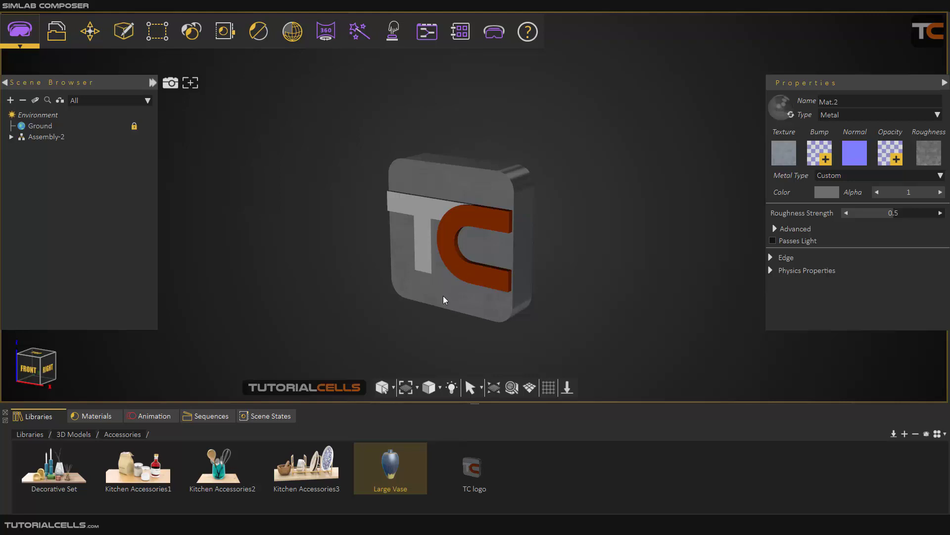
click(20, 31)
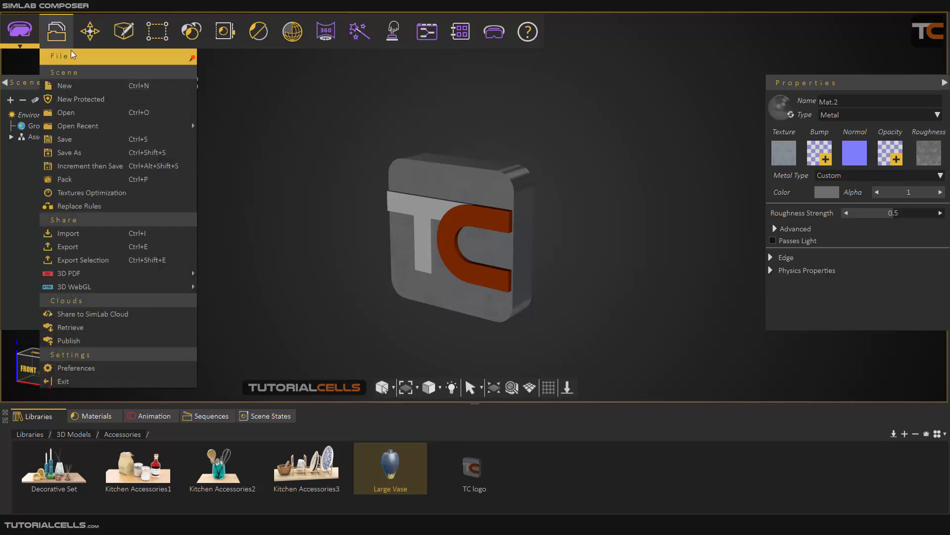
click(74, 82)
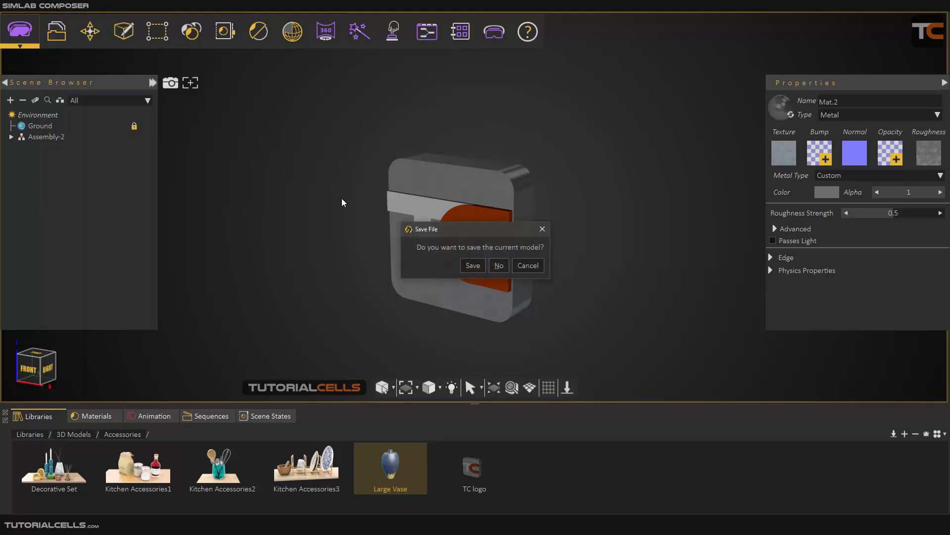
click(498, 266)
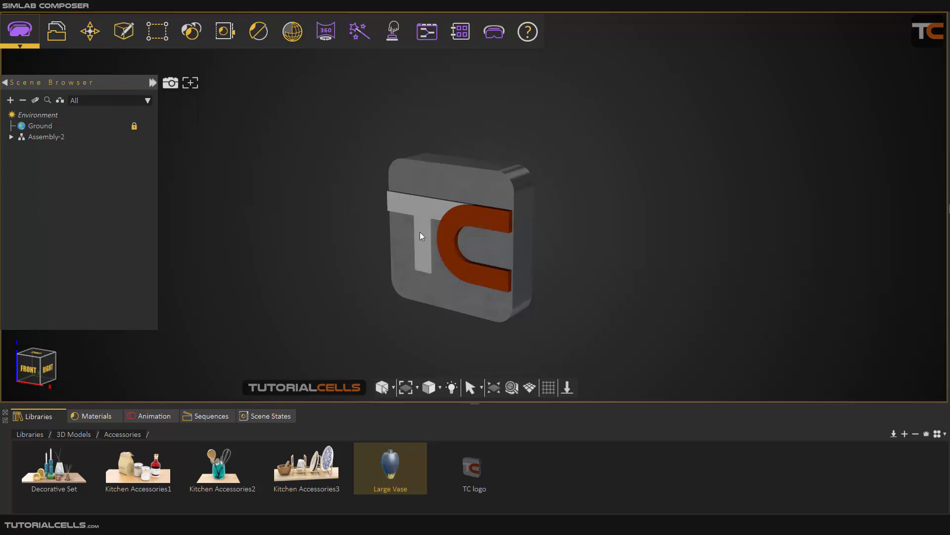
click(568, 229)
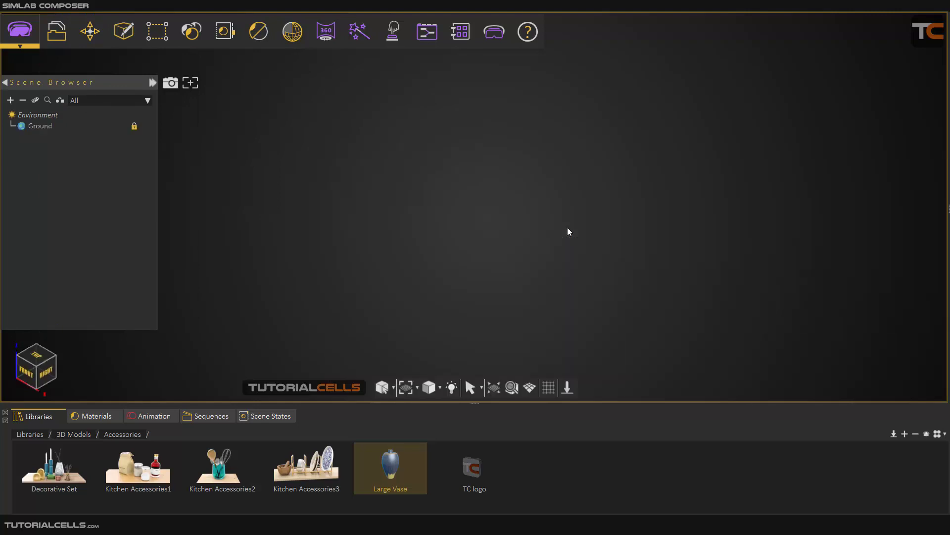
Step: Place two copies of the TC logo library item in the empty scene and delete both
drag(472, 468, 500, 292)
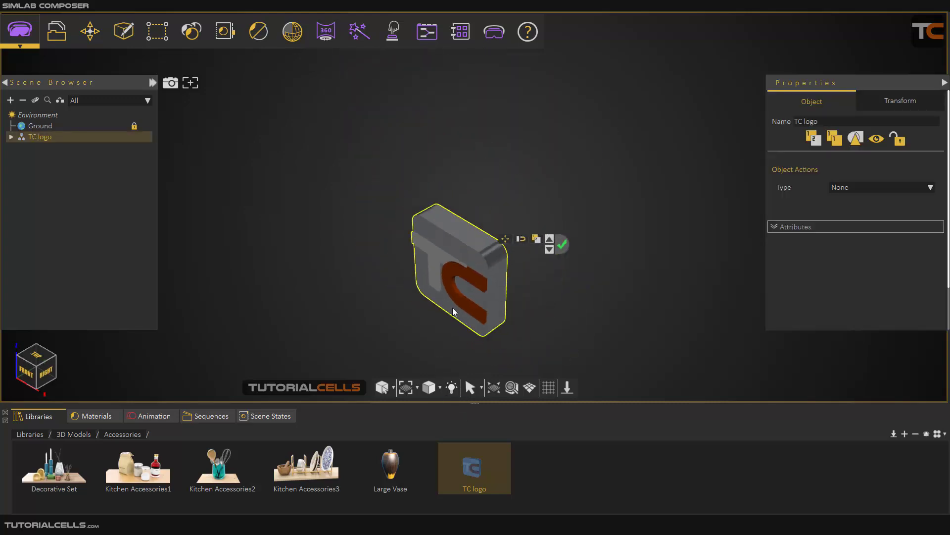
key(ctrl+d)
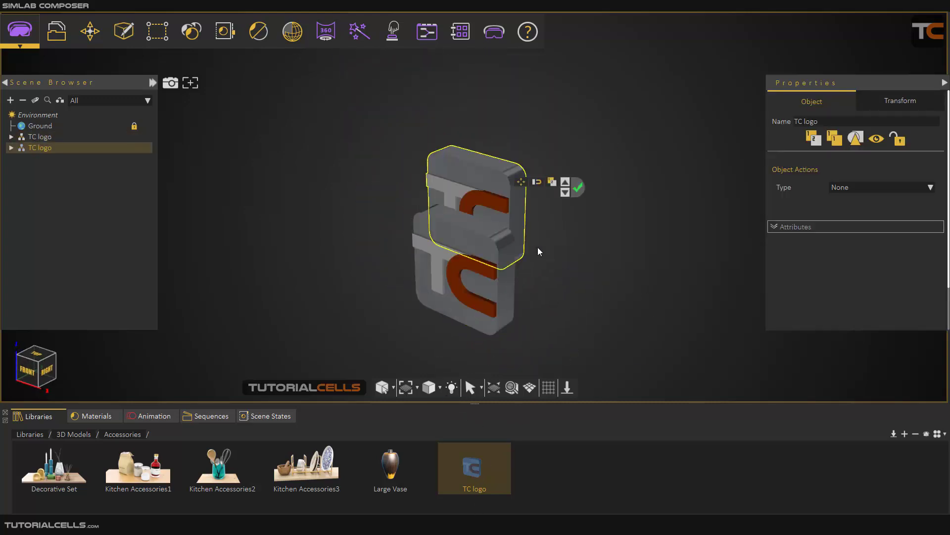
shift+click(42, 137)
key(Delete)
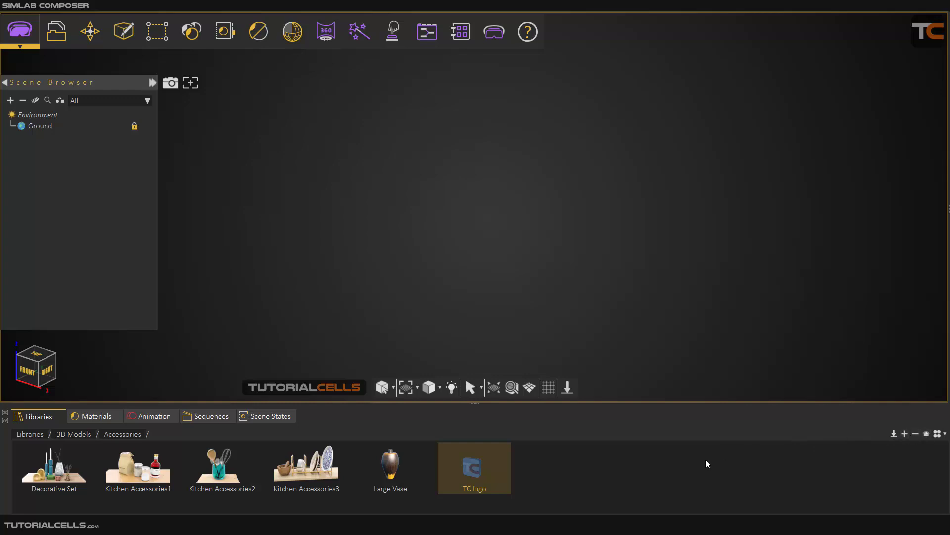
Step: Add the Accessories items, including Decorative Set, Kitchen Accessories1 to 3, Large Vase and TC logo, to the sharing palette
click(926, 435)
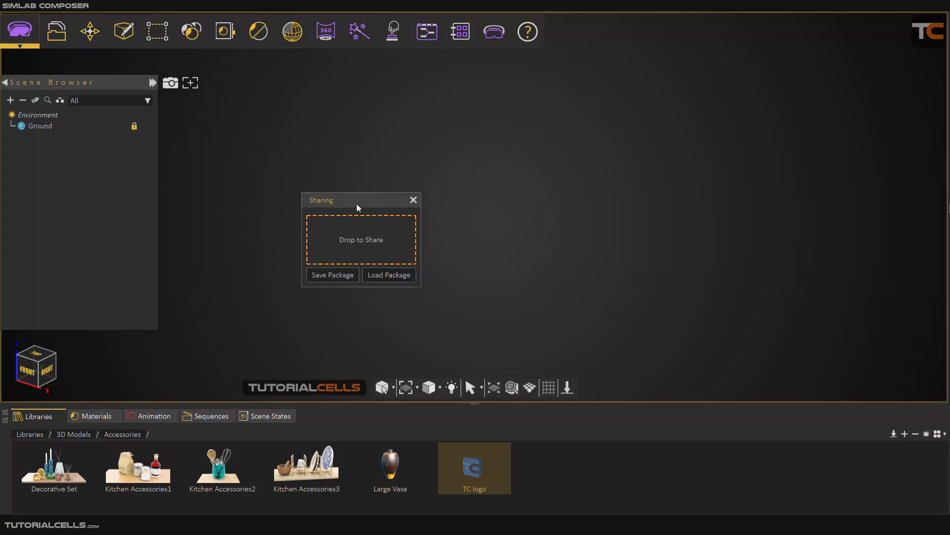
drag(70, 457, 384, 248)
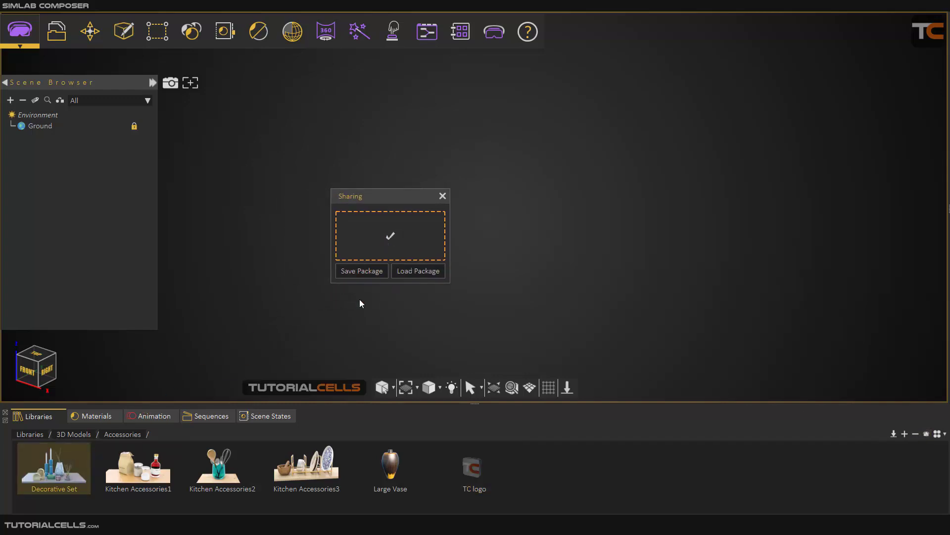
drag(461, 468, 401, 220)
drag(389, 463, 361, 216)
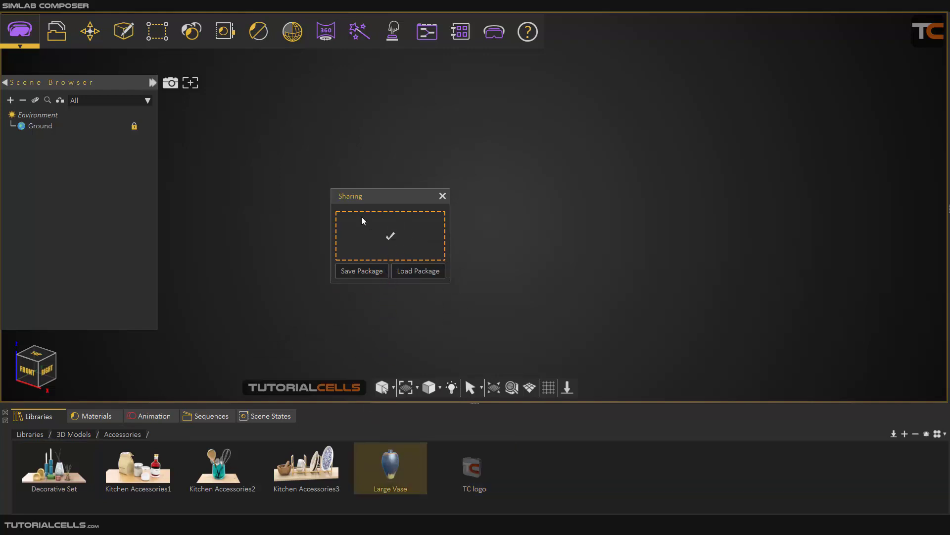
Step: Examine the package info fields and item list for exporting a sharing package, and cancel the export
click(360, 271)
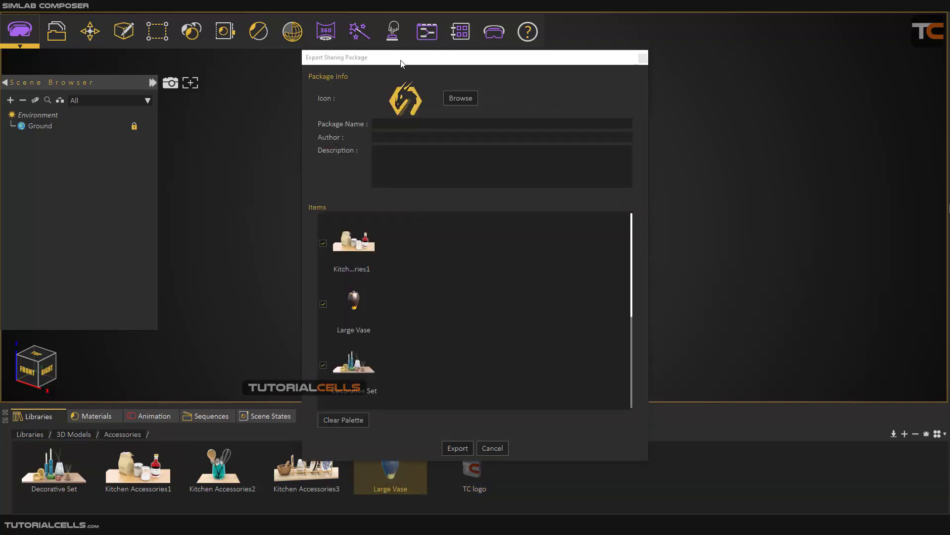
drag(409, 59, 411, 60)
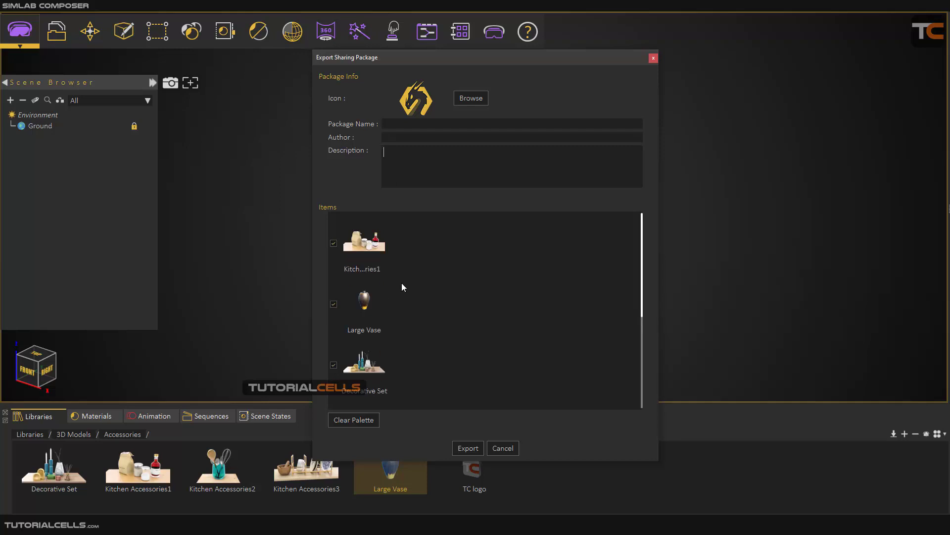
scroll(402, 286, down, 3)
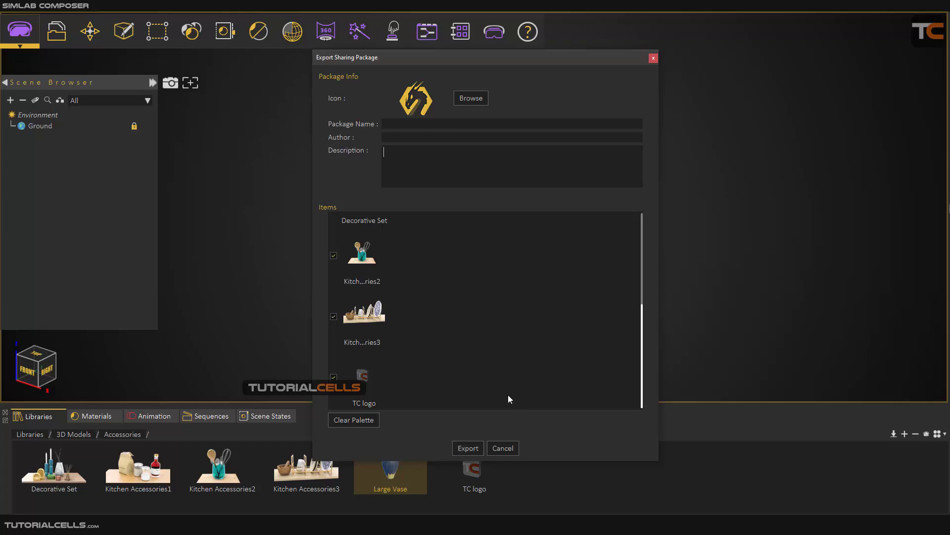
click(503, 448)
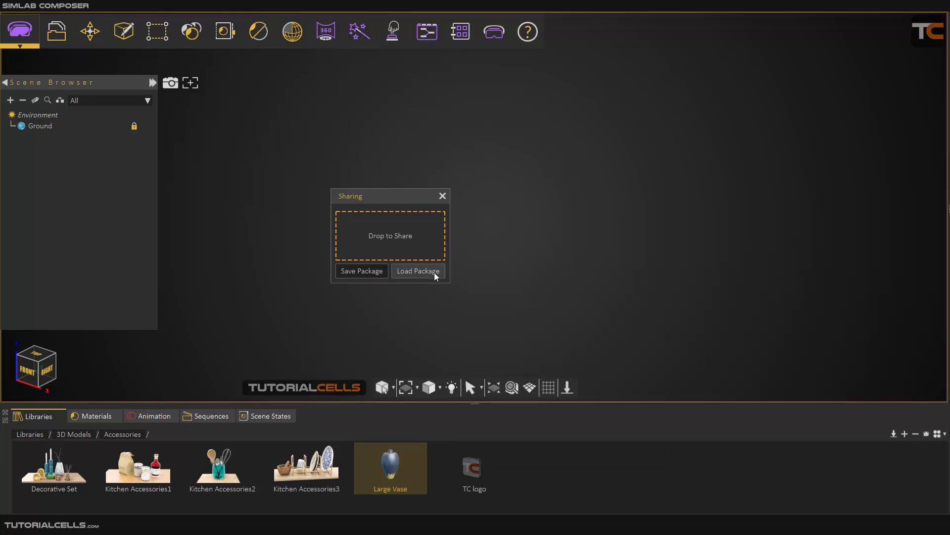
Step: Close the Sharing palette and return to the top level of the libraries
drag(386, 196, 442, 199)
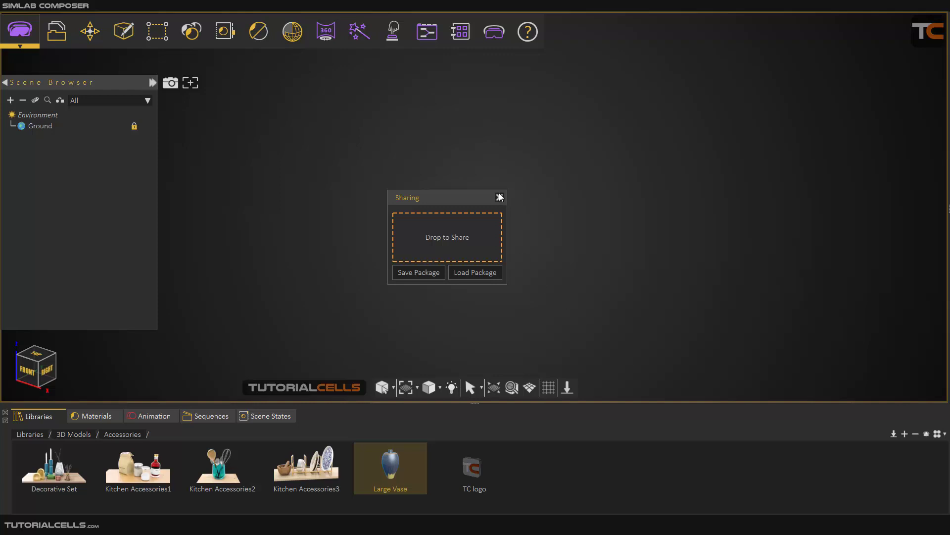
drag(454, 192, 464, 189)
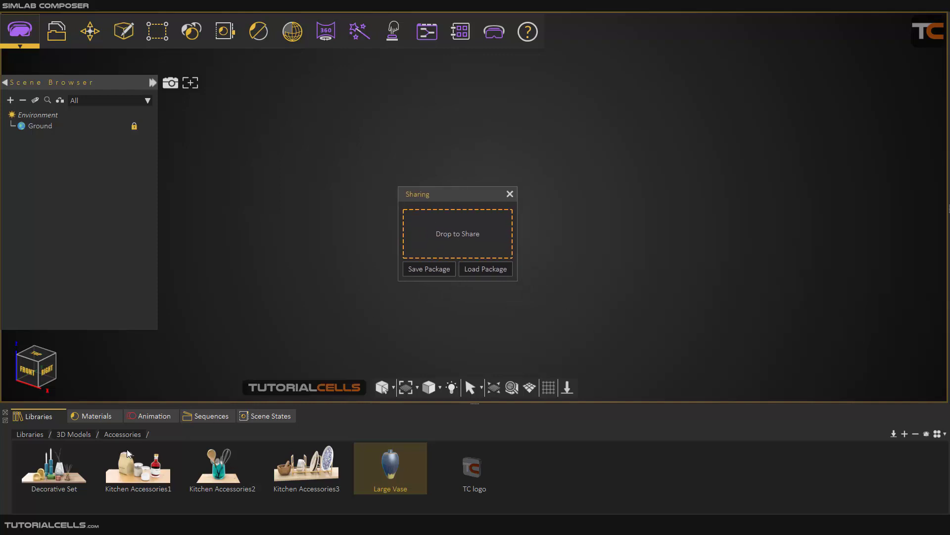
click(510, 194)
click(508, 476)
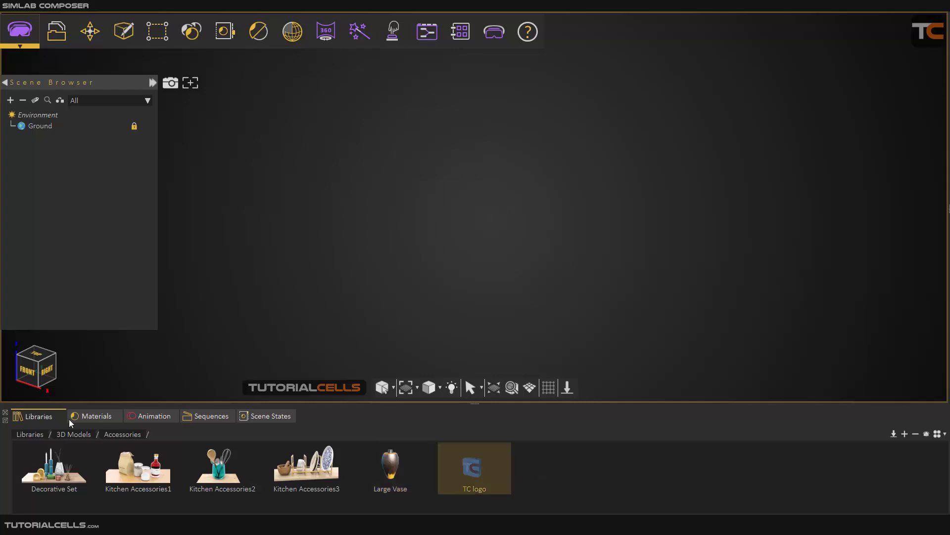
click(34, 437)
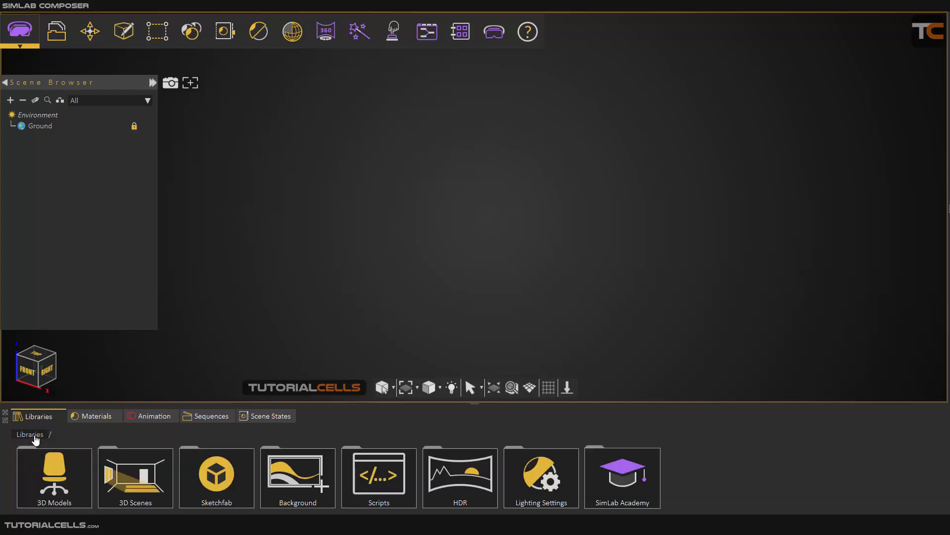